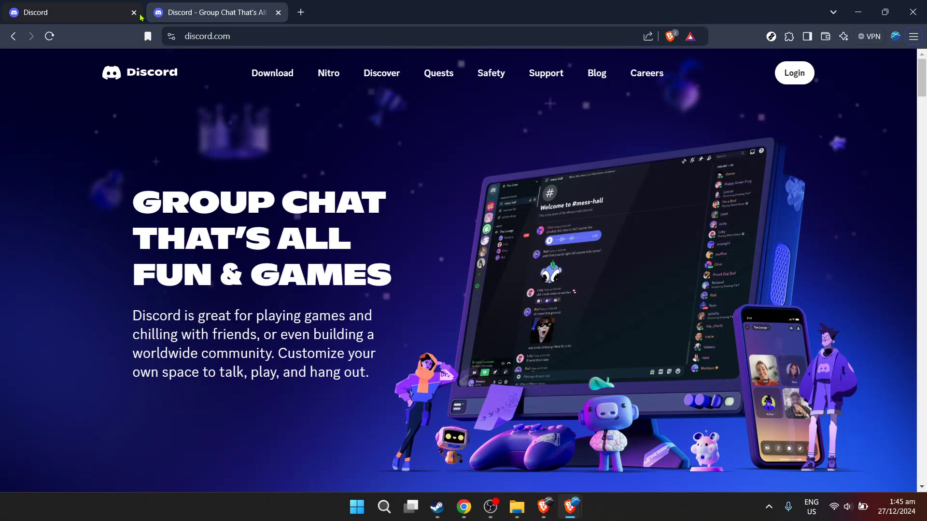
Step: Close the extra Discord browser tab, leaving only the discord.com homepage tab
{"action": "left_click", "coordinate": [140, 16]}
{"action": "key", "text": "ctrl+w"}
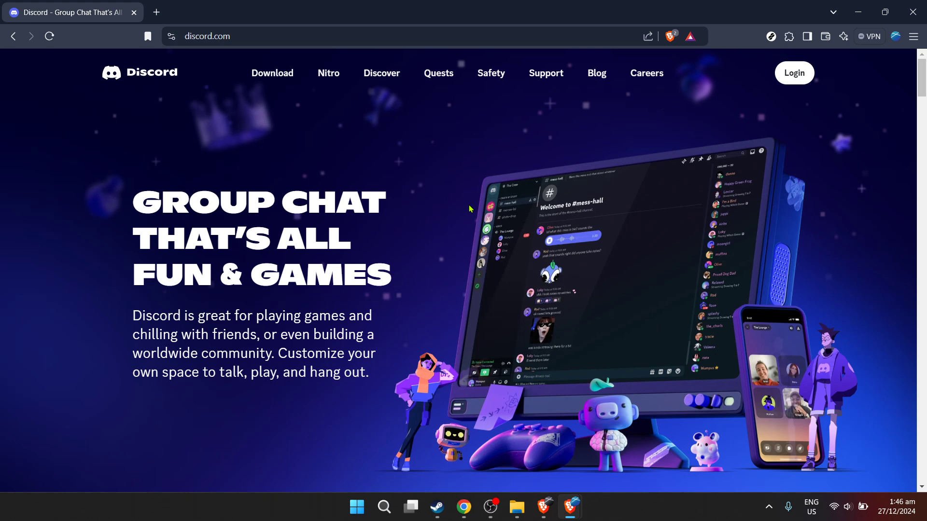
Step: Log in to Discord with the second saved account's autofilled email and password
{"action": "left_click", "coordinate": [794, 73]}
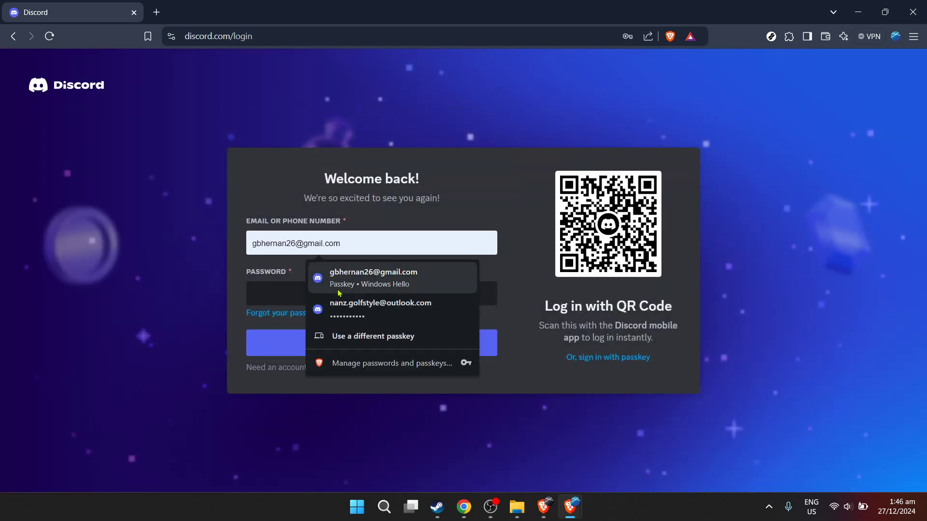
{"action": "left_click", "coordinate": [341, 307]}
{"action": "left_click", "coordinate": [343, 288]}
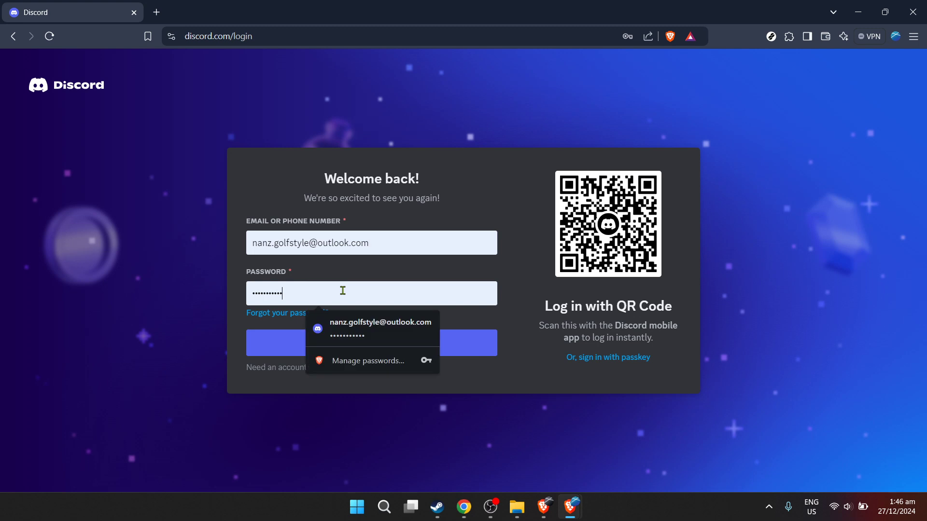
{"action": "left_click", "coordinate": [387, 247]}
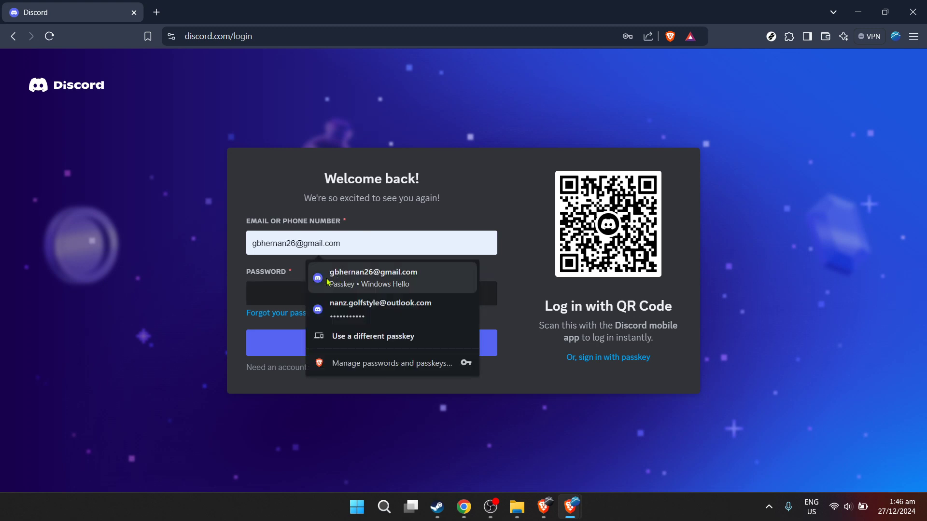
{"action": "left_click", "coordinate": [288, 292]}
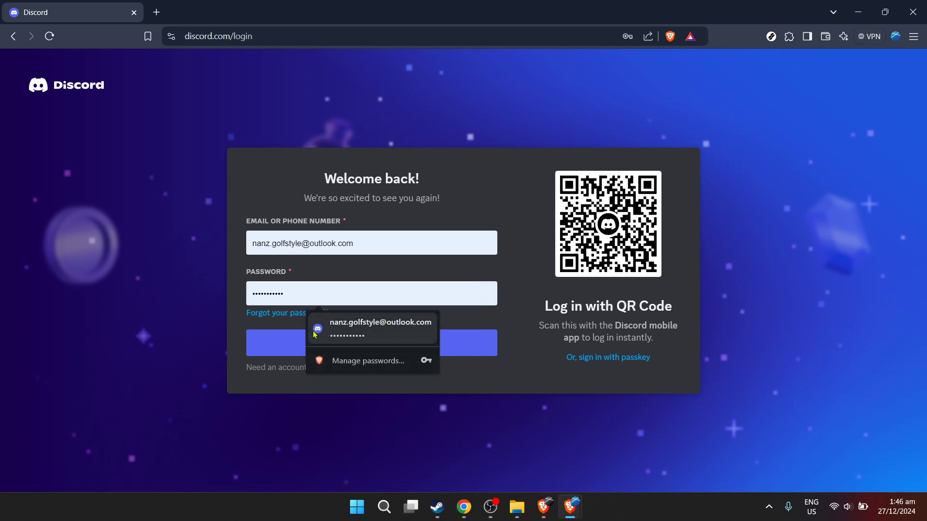
{"action": "left_click", "coordinate": [283, 334]}
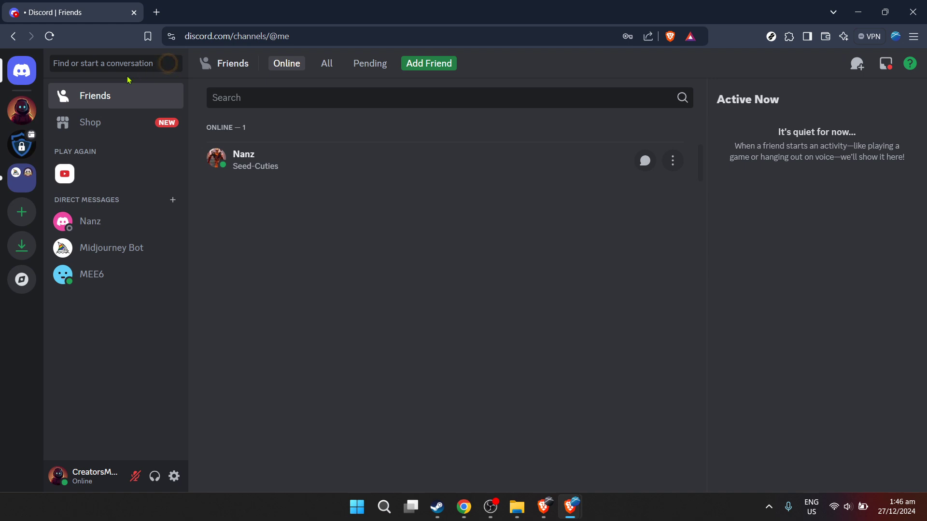
Step: Reach the App Directory through CreatorsMedia's server settings menu
{"action": "right_click", "coordinate": [27, 111]}
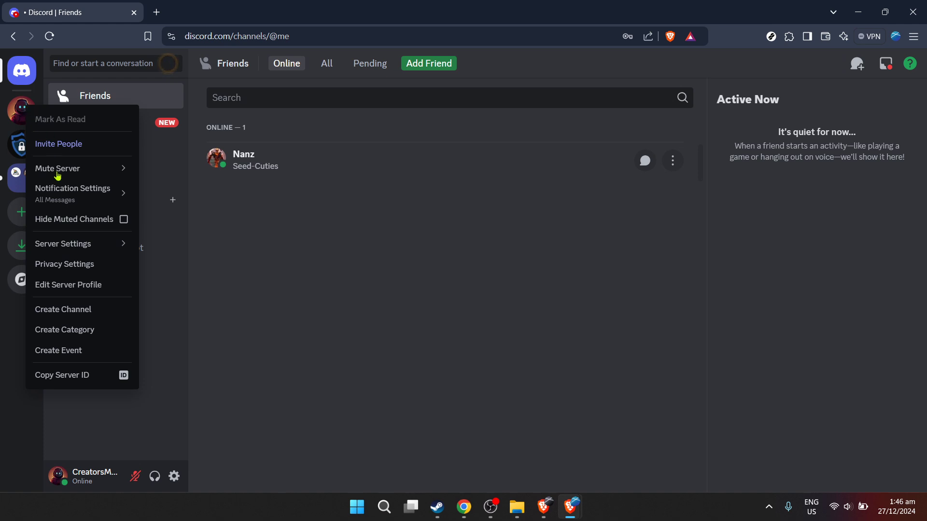
{"action": "mouse_move", "coordinate": [69, 246]}
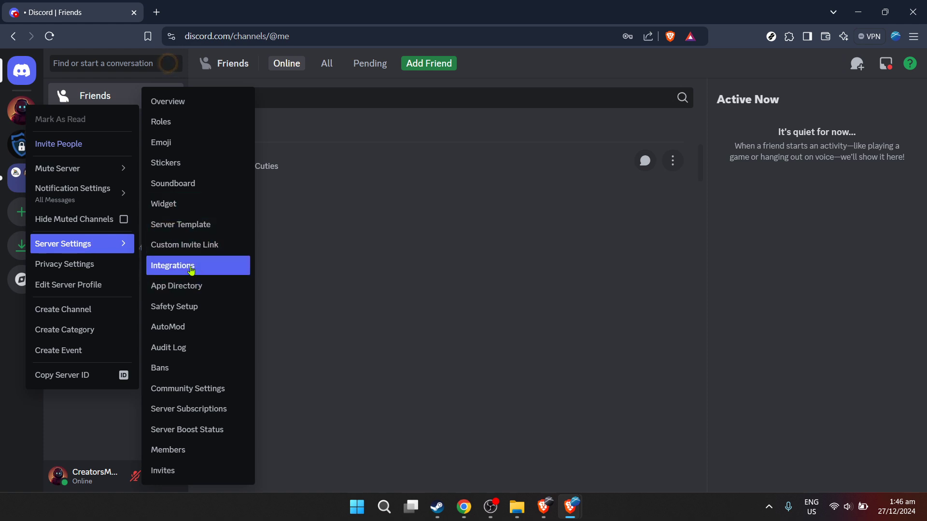
{"action": "left_click", "coordinate": [191, 287]}
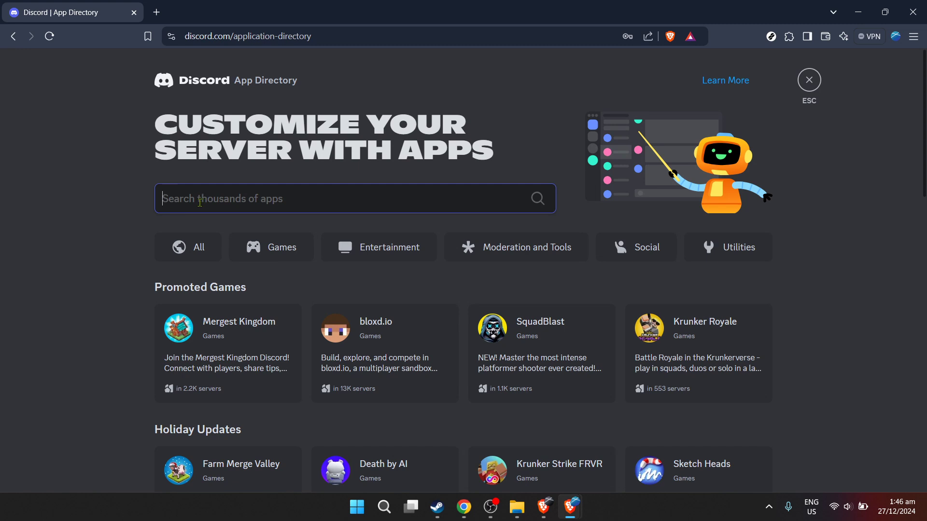
Step: Search the App Directory for 'lofi', correcting a stray extra letter
{"action": "scroll", "coordinate": [147, 212], "scroll_direction": "down", "scroll_amount": 3}
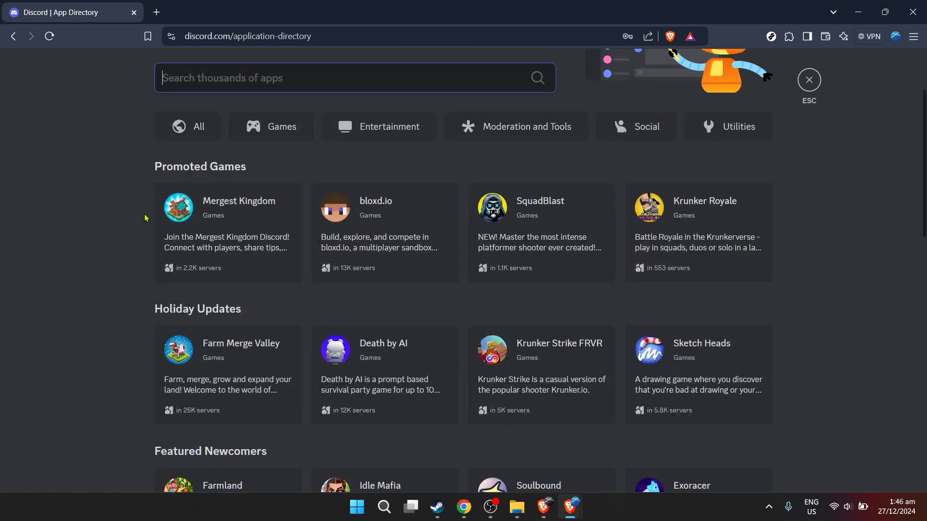
{"action": "scroll", "coordinate": [147, 219], "scroll_direction": "down", "scroll_amount": 2}
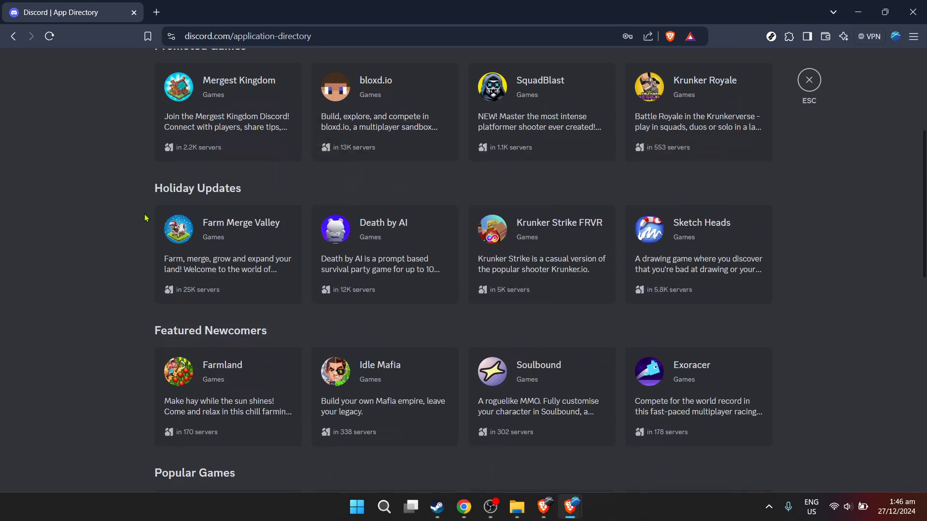
{"action": "scroll", "coordinate": [145, 217], "scroll_direction": "up", "scroll_amount": 5}
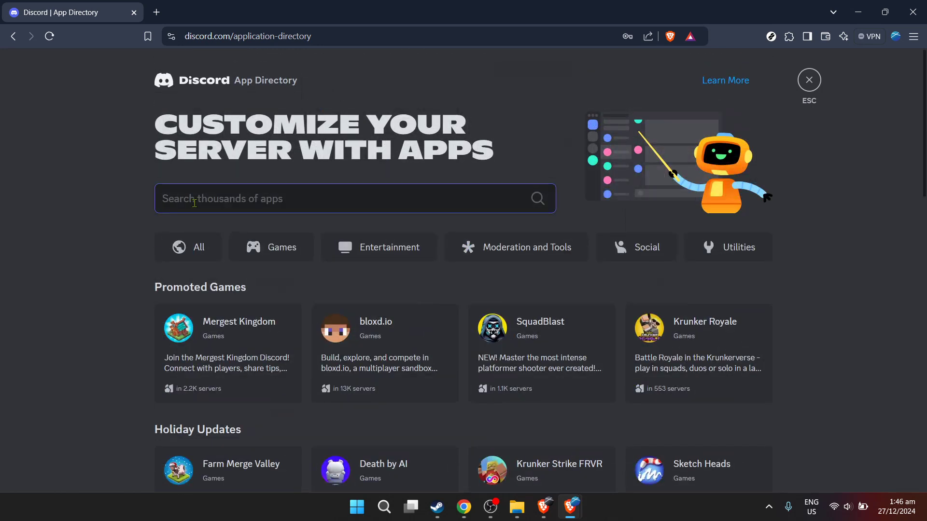
{"action": "type", "text": "lofi"}
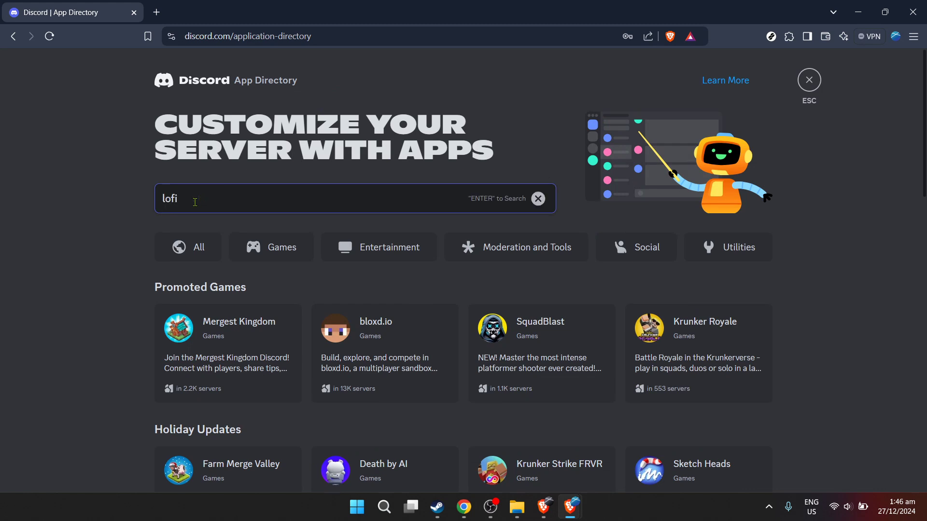
{"action": "type", "text": "v"}
{"action": "key", "text": "BackSpace"}
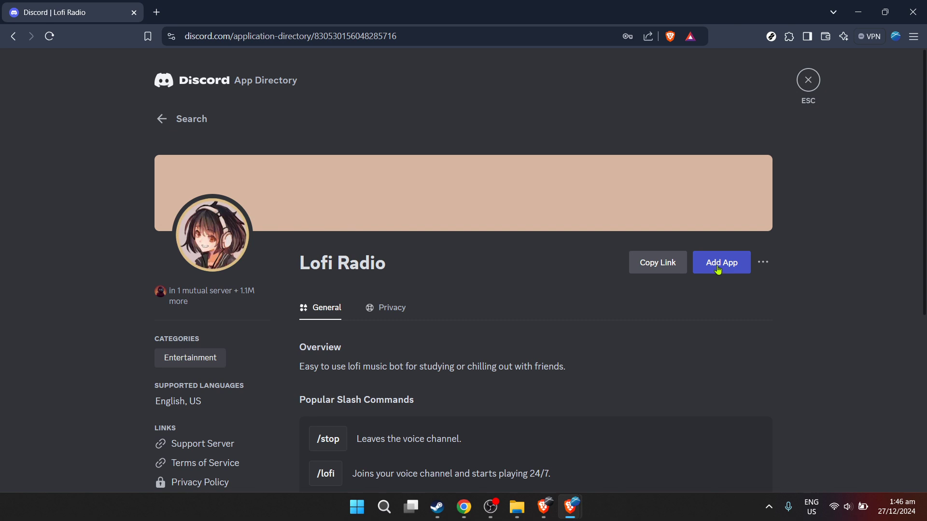
Step: Authorize Lofi Radio for CreatorsMedia's server with its listed permissions, then go there
{"action": "left_click", "coordinate": [718, 268]}
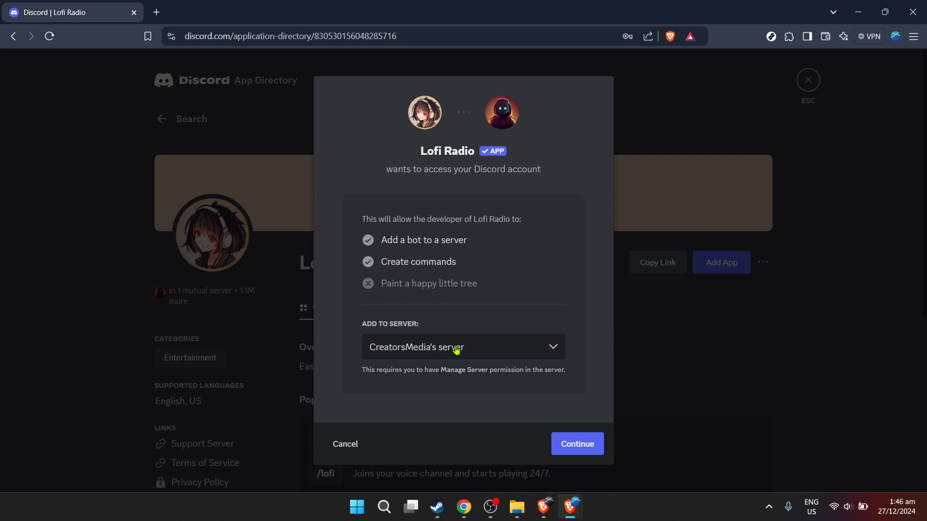
{"action": "left_click", "coordinate": [582, 444]}
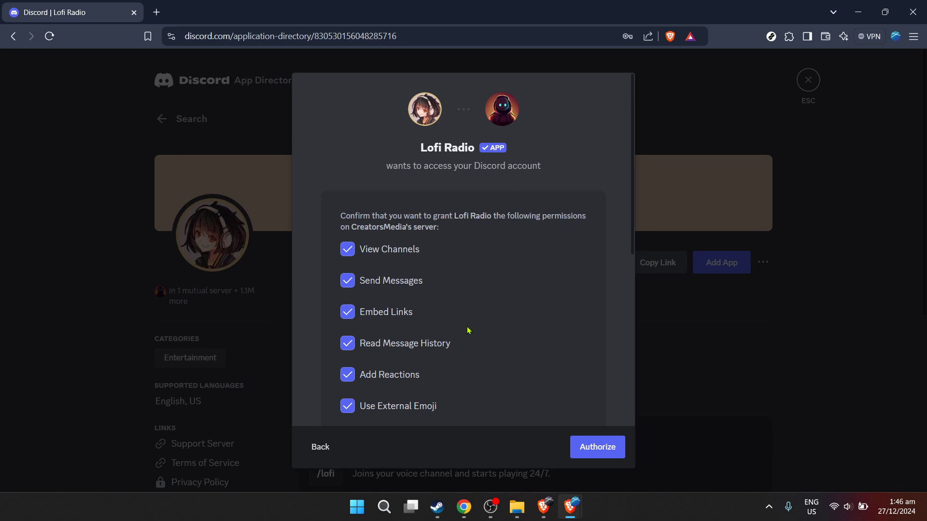
{"action": "left_click", "coordinate": [589, 448]}
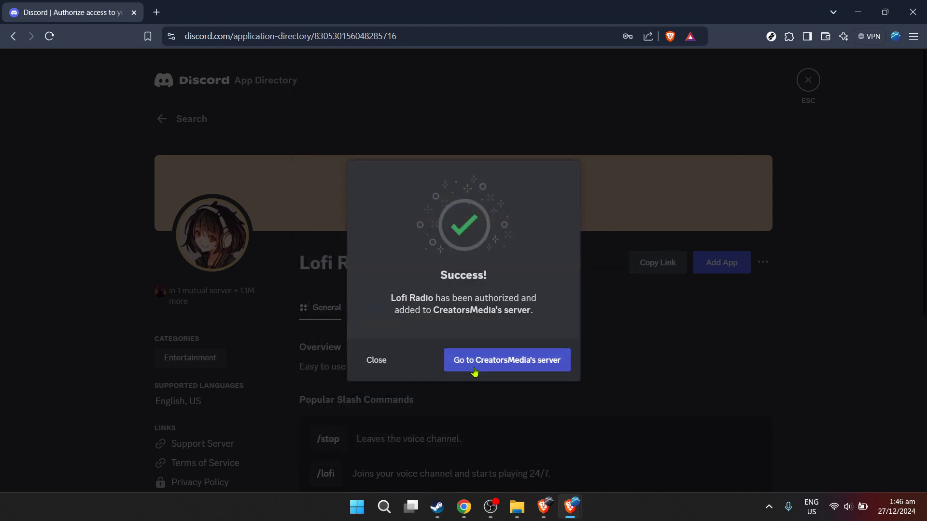
{"action": "left_click", "coordinate": [474, 371]}
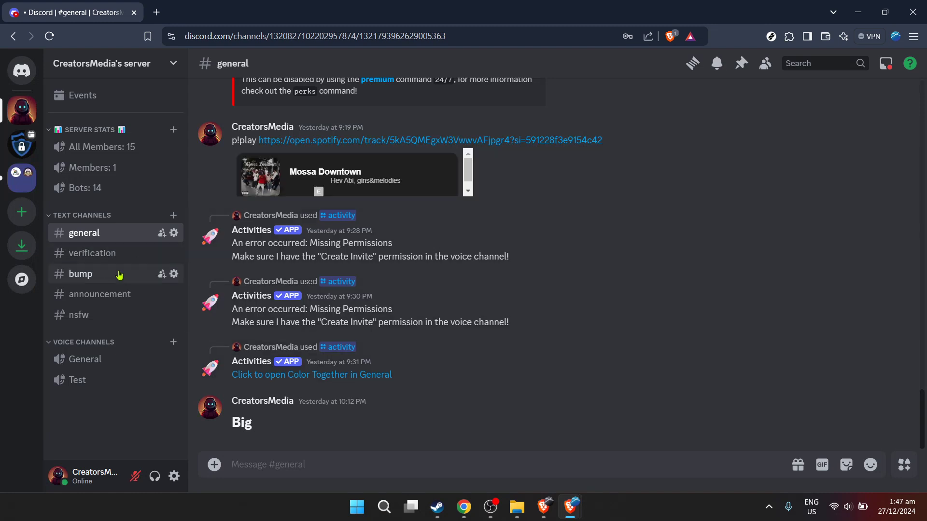
Step: Look through the verification and bump channels, then return to #general
{"action": "left_click", "coordinate": [104, 260]}
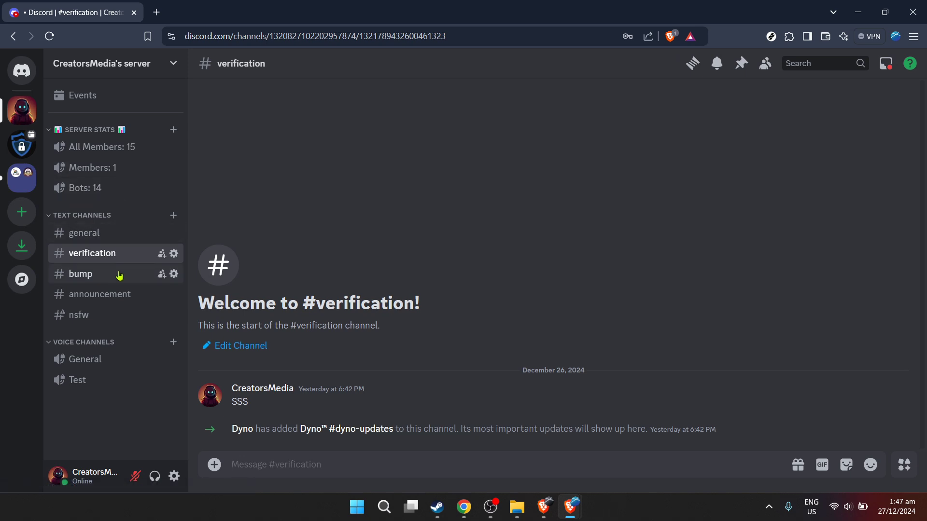
{"action": "left_click", "coordinate": [120, 275]}
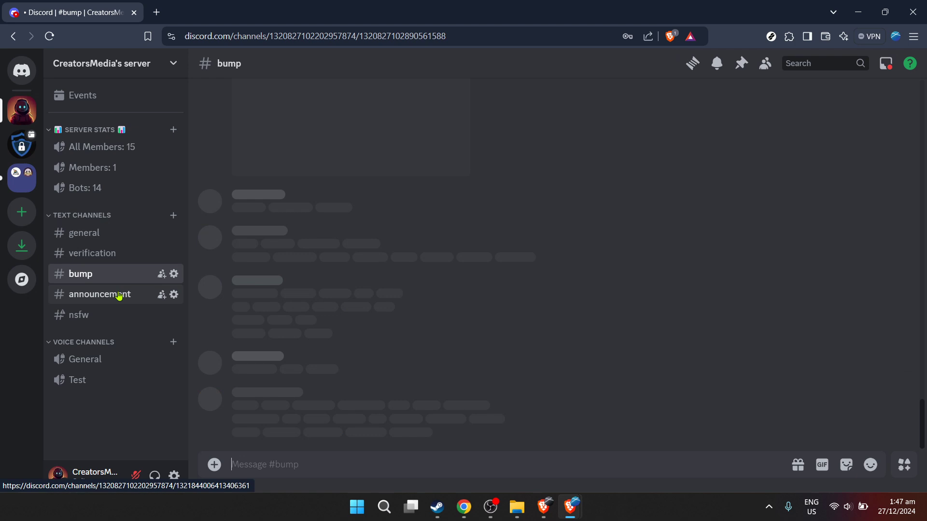
{"action": "left_click", "coordinate": [112, 235]}
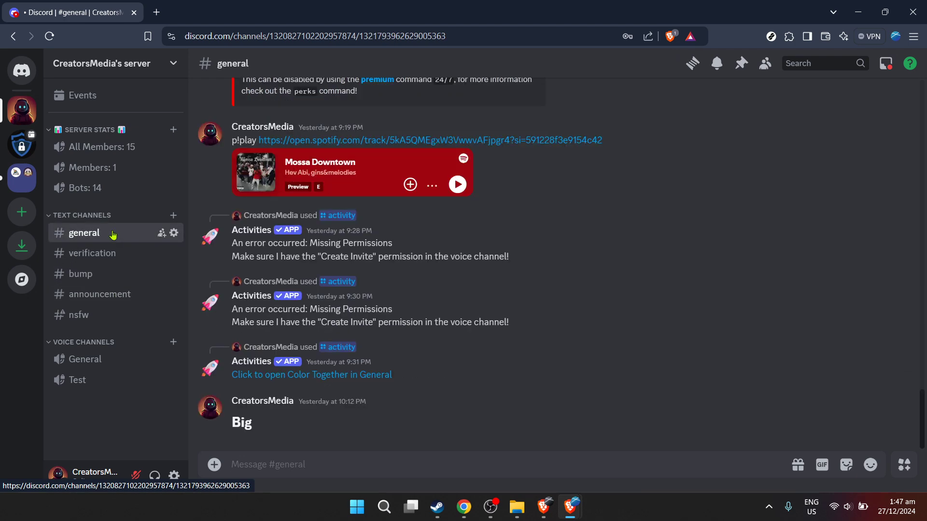
Step: Find Lofi Radio in the member list and view its profile and commands
{"action": "left_click", "coordinate": [763, 66]}
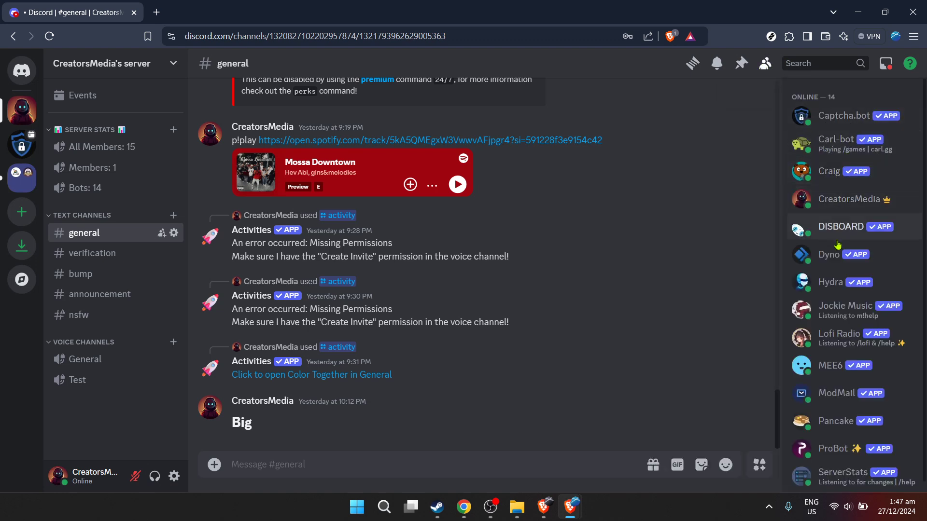
{"action": "scroll", "coordinate": [838, 245], "scroll_direction": "down", "scroll_amount": 1}
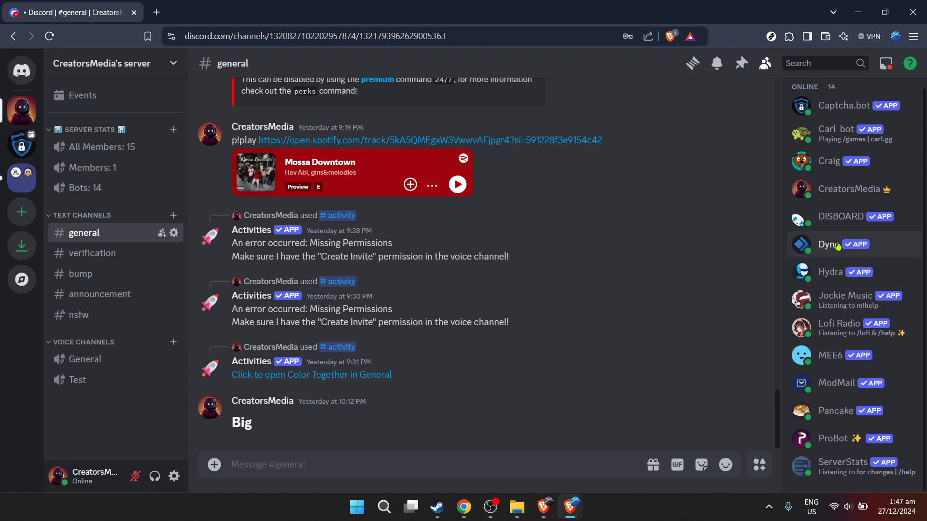
{"action": "left_click", "coordinate": [831, 324]}
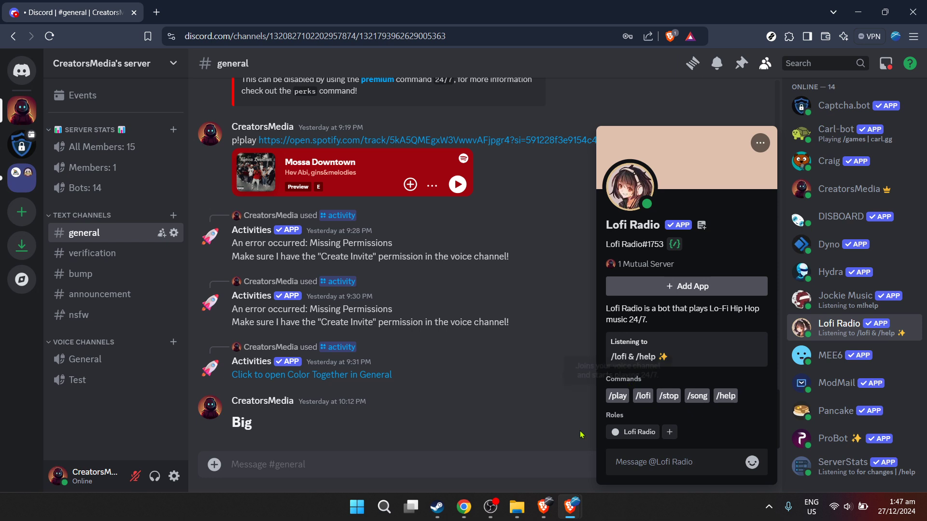
{"action": "left_click", "coordinate": [433, 458]}
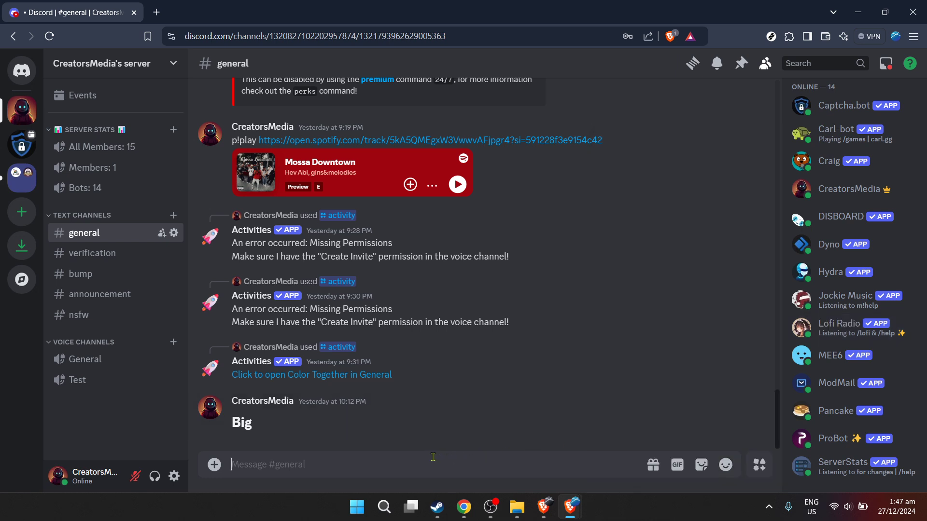
Step: Send Lofi Radio's /play command in #general
{"action": "type", "text": "/play"}
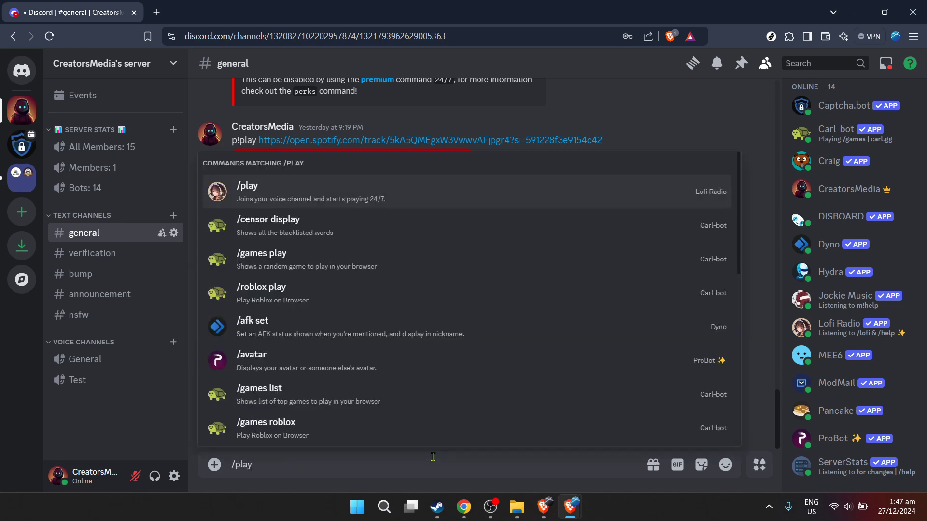
{"action": "left_click", "coordinate": [388, 192]}
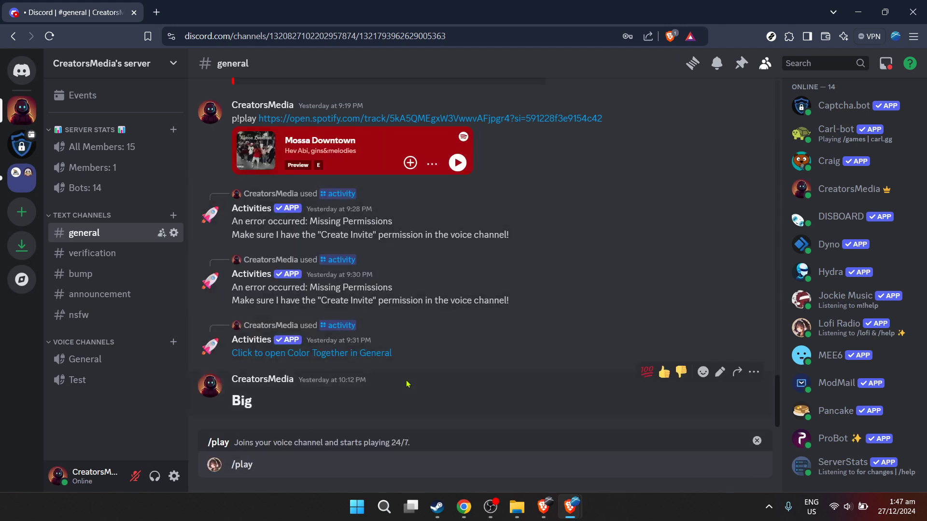
{"action": "key", "text": "Return"}
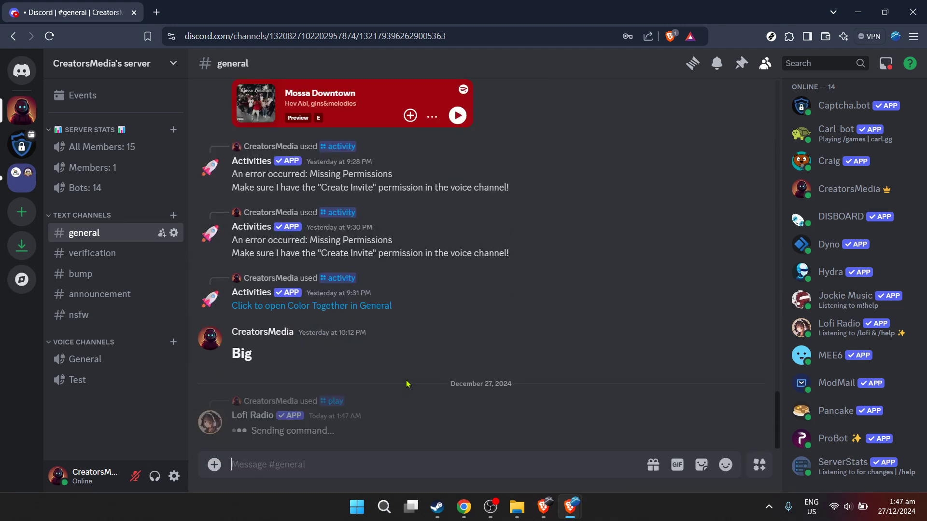